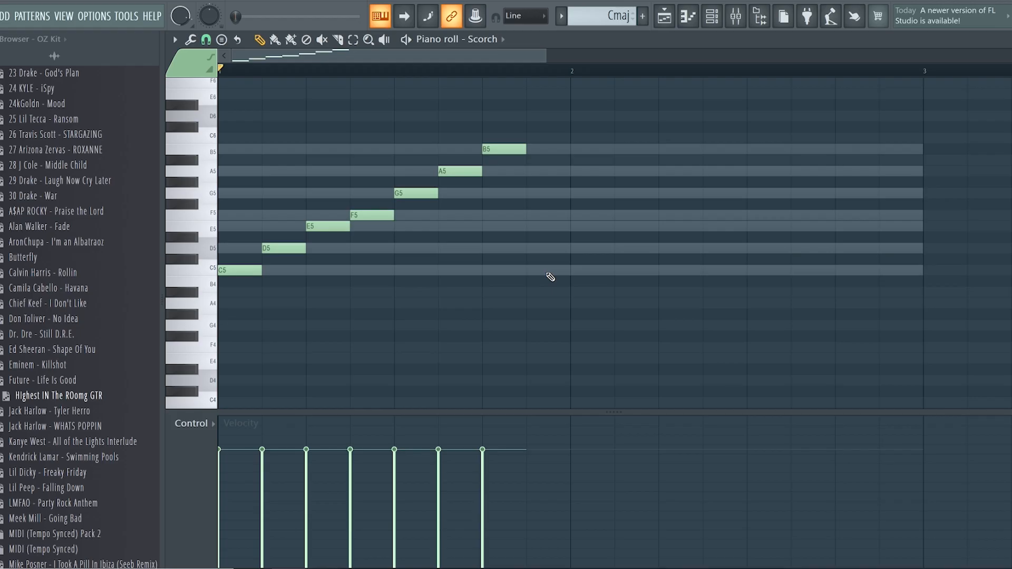
# Step: Play back the Cmaj scale, Cmaj #2 chords and Emaj Chords patterns in the piano roll
pyautogui.press('space')
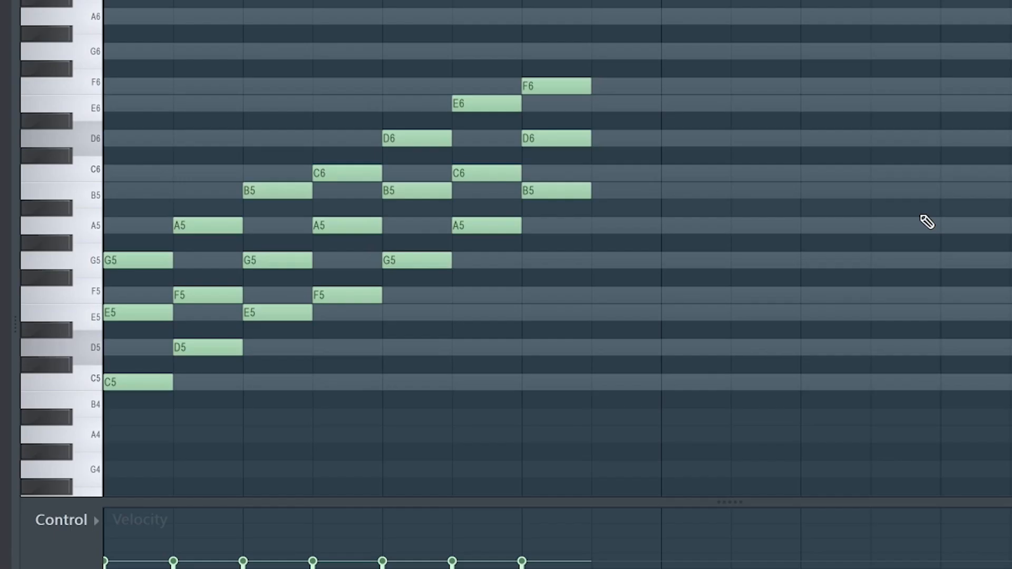
pyautogui.press('space')
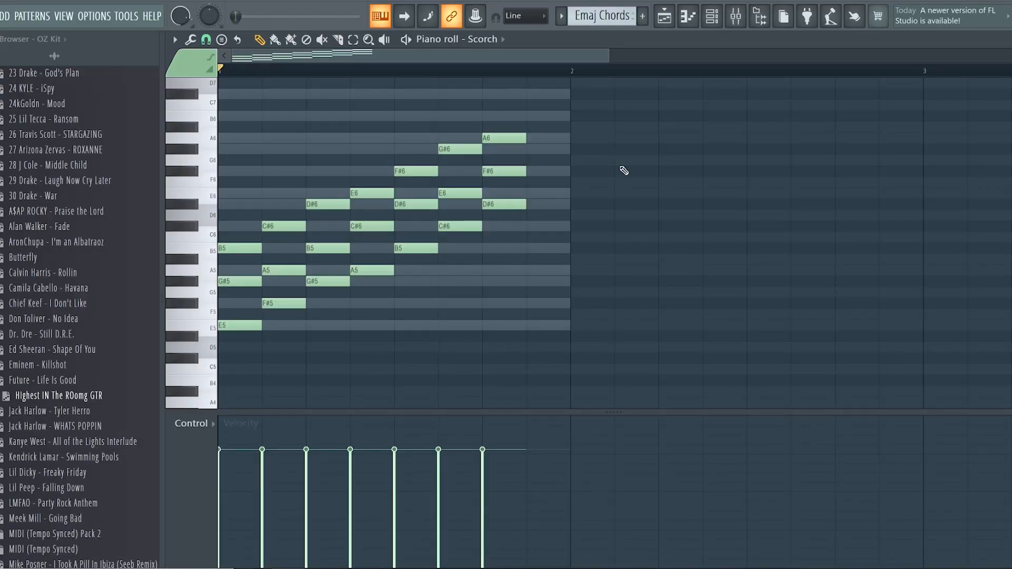
pyautogui.press('space')
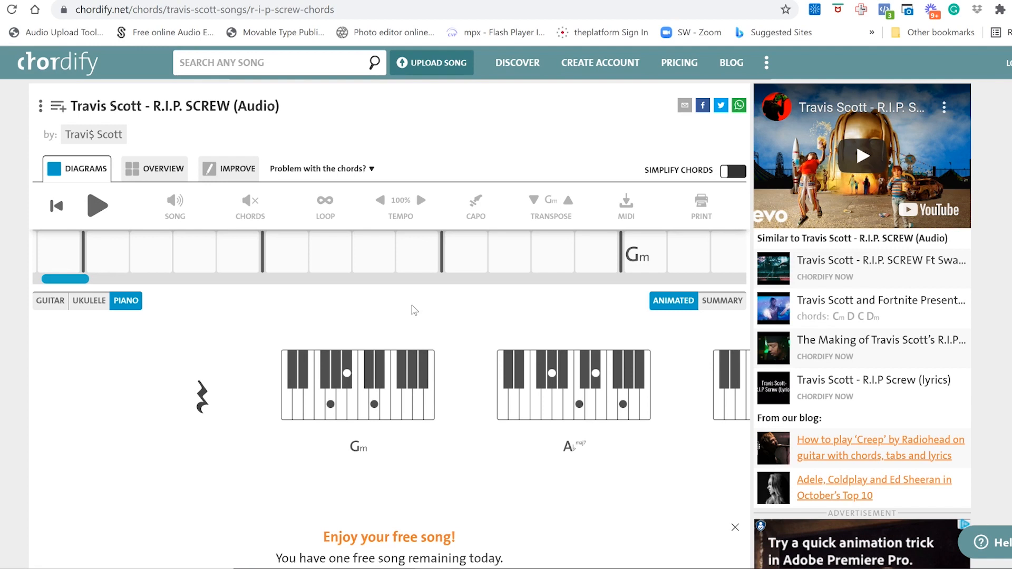
# Step: Look through the opening chord progression of "Travis Scott - R.I.P. SCREW (Audio)" along the Chordify chord timeline
pyautogui.moveTo(78, 280); pyautogui.dragTo(114, 279)
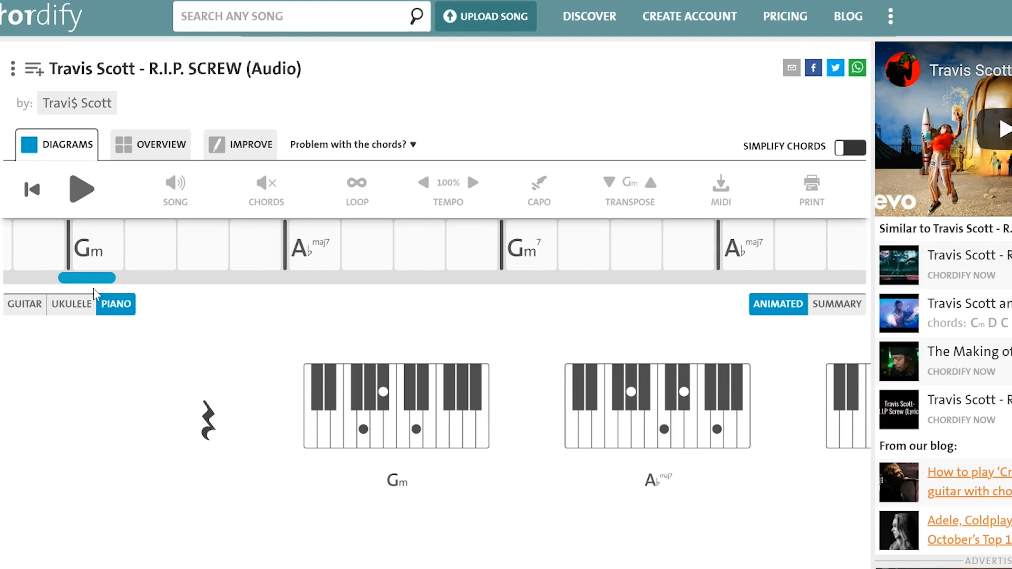
pyautogui.moveTo(89, 279); pyautogui.dragTo(95, 281)
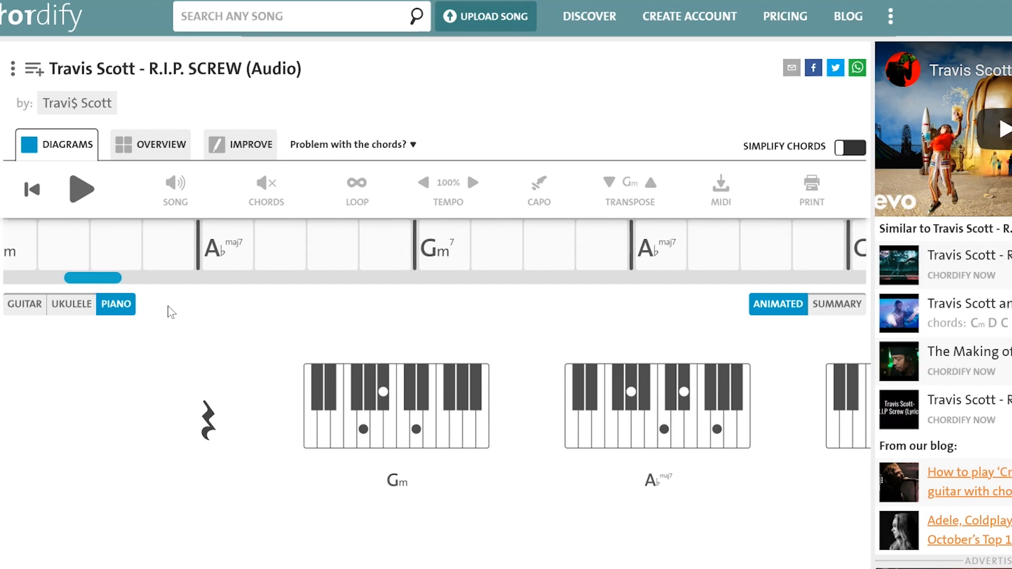
pyautogui.moveTo(104, 279); pyautogui.dragTo(115, 280)
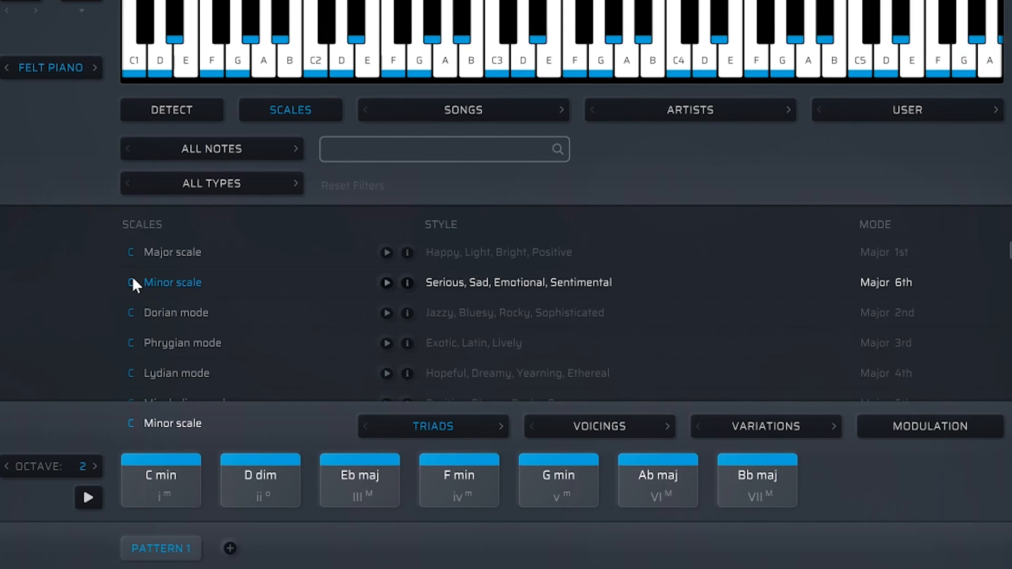
# Step: In Scaler 2, audition the C minor triads C min, Eb maj, F min, G min, Ab maj and Bb maj, ending on C min
pyautogui.click(145, 486)
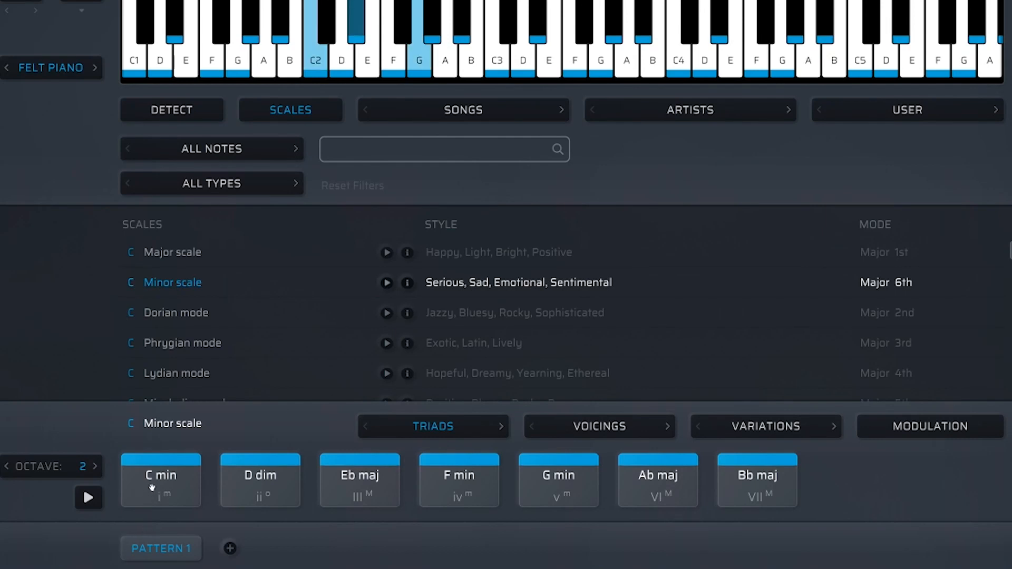
pyautogui.click(356, 490)
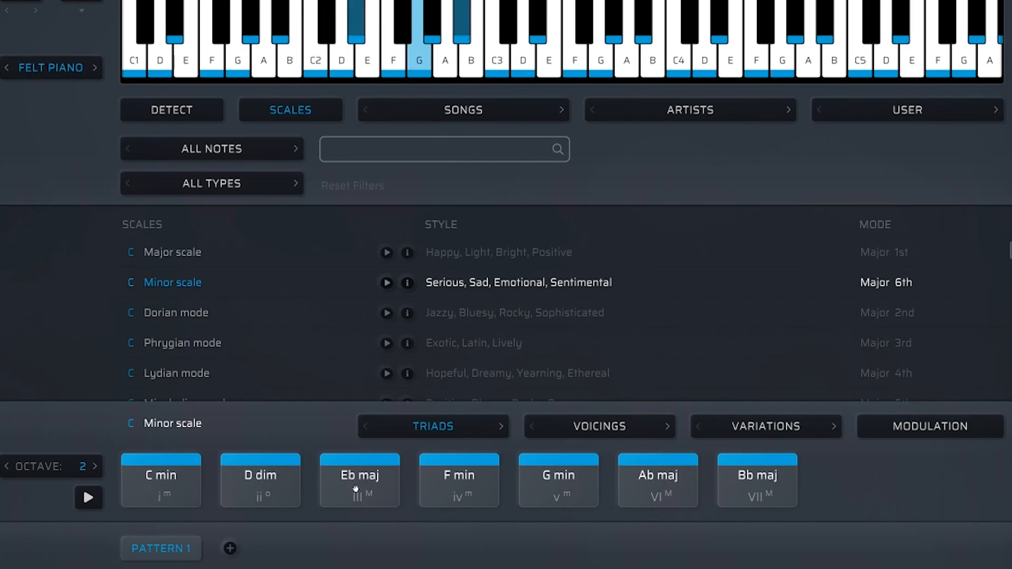
pyautogui.click(452, 493)
pyautogui.click(532, 492)
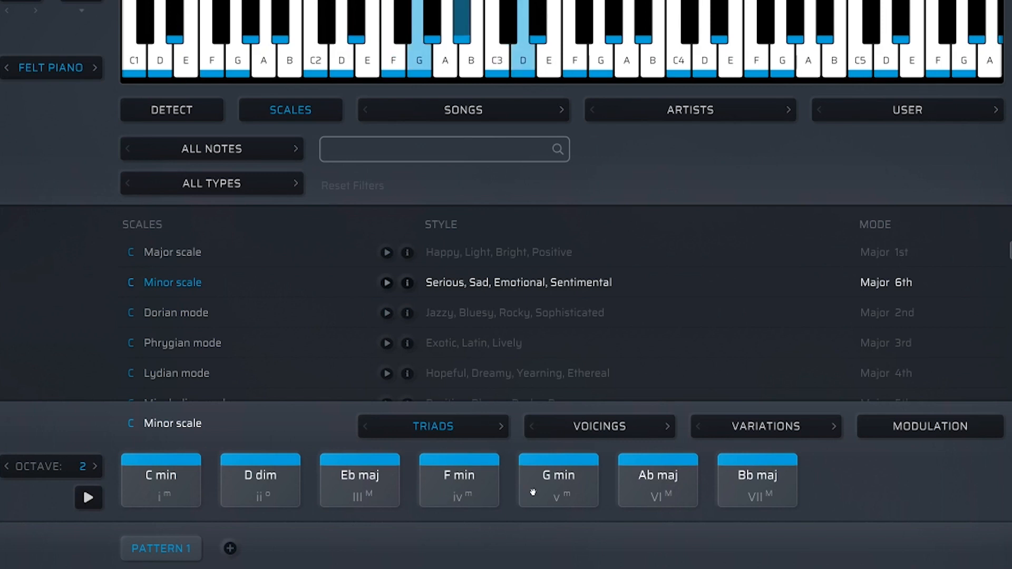
pyautogui.click(648, 485)
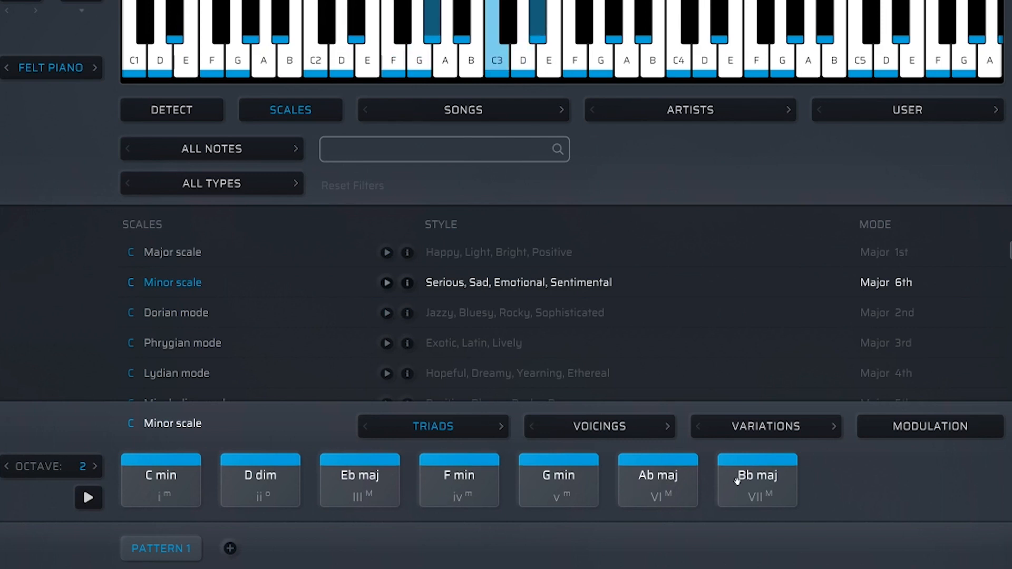
pyautogui.click(755, 481)
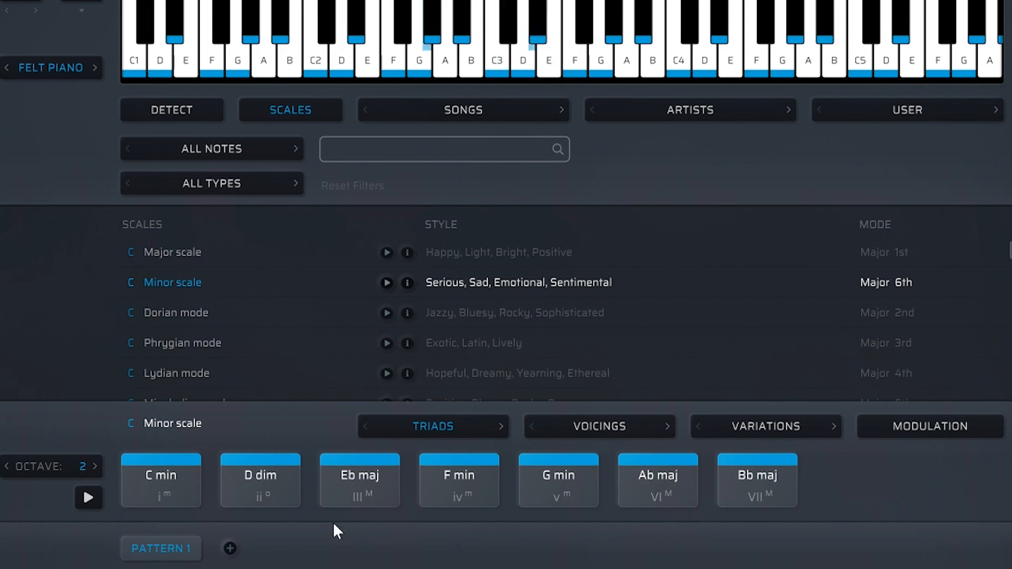
pyautogui.click(170, 501)
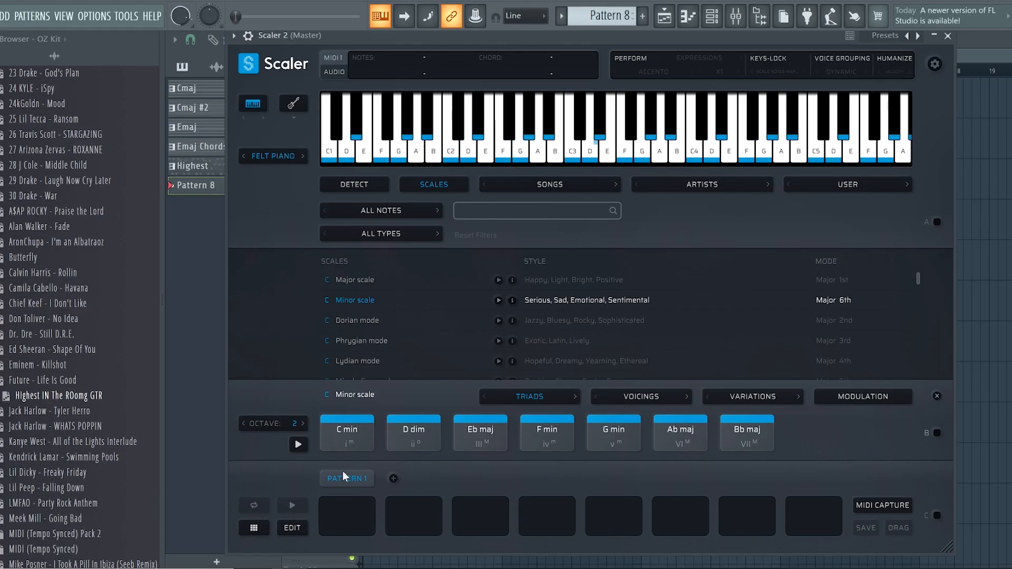
# Step: Audition all seven C Minor scale triads in order, from C min through D dim up to Bb maj
pyautogui.click(350, 445)
pyautogui.click(409, 439)
pyautogui.click(479, 444)
pyautogui.click(546, 446)
pyautogui.click(615, 447)
pyautogui.click(680, 443)
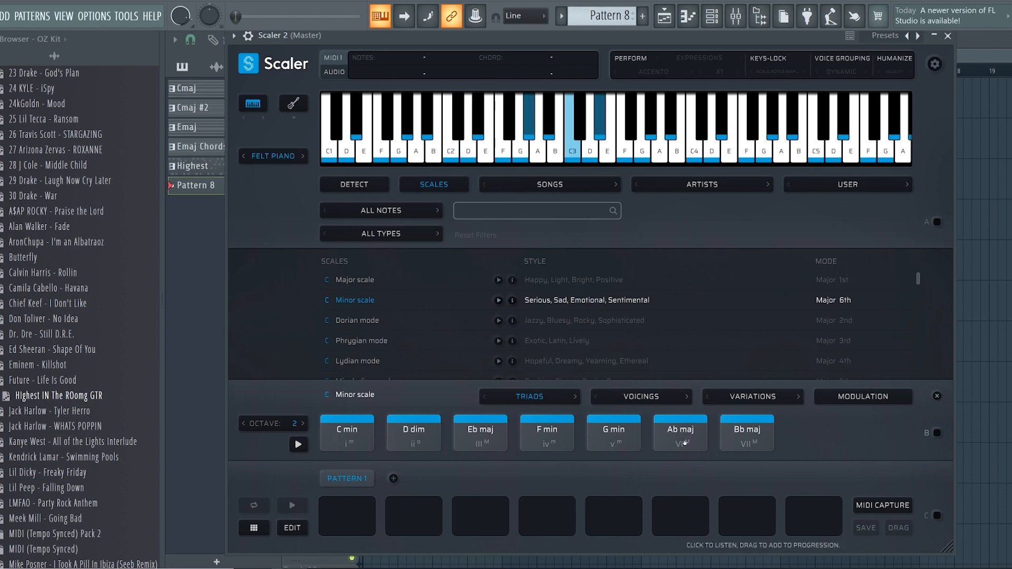
pyautogui.click(740, 444)
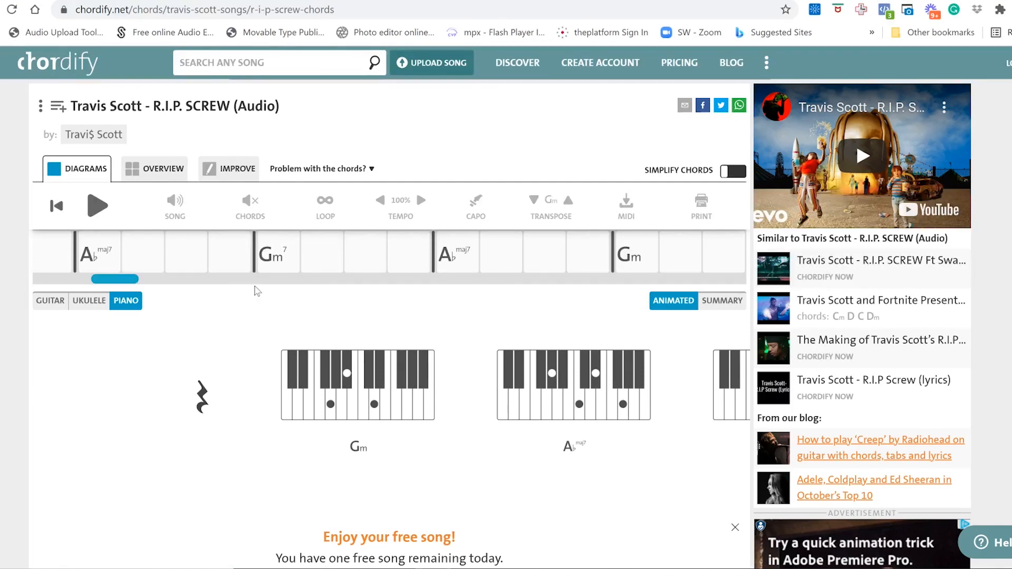
# Step: Review the early R.I.P. SCREW chords in Chordify and audition the matching G min and Ab maj triads in Scaler 2, returning to G min
pyautogui.moveTo(145, 280); pyautogui.dragTo(118, 283)
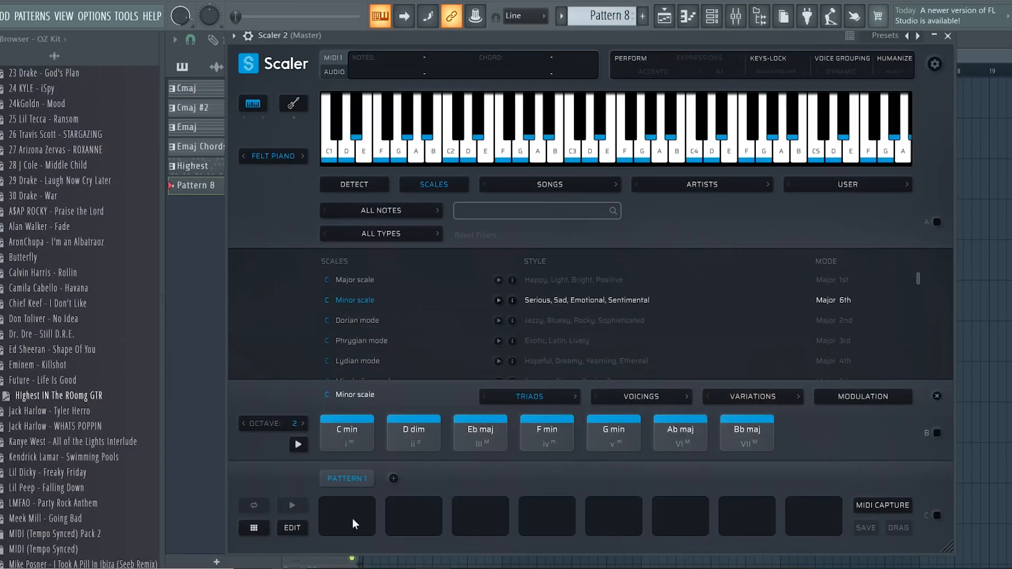
pyautogui.click(600, 451)
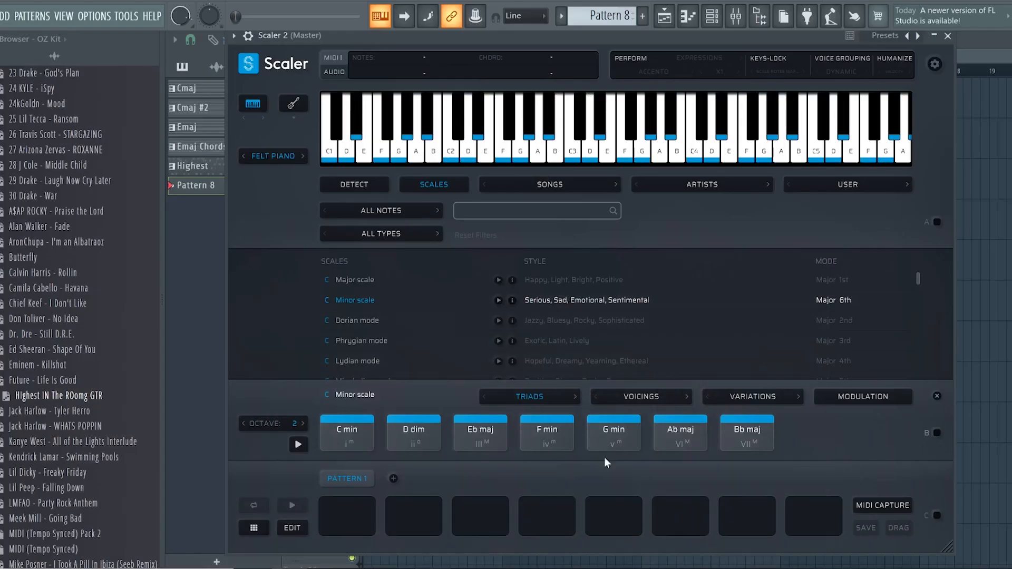
pyautogui.click(673, 442)
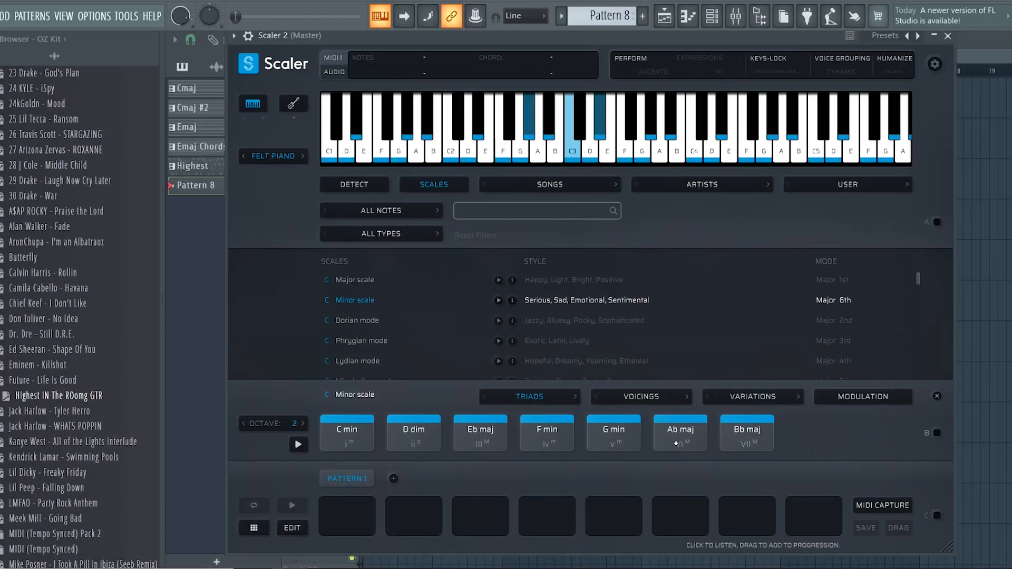
pyautogui.click(620, 452)
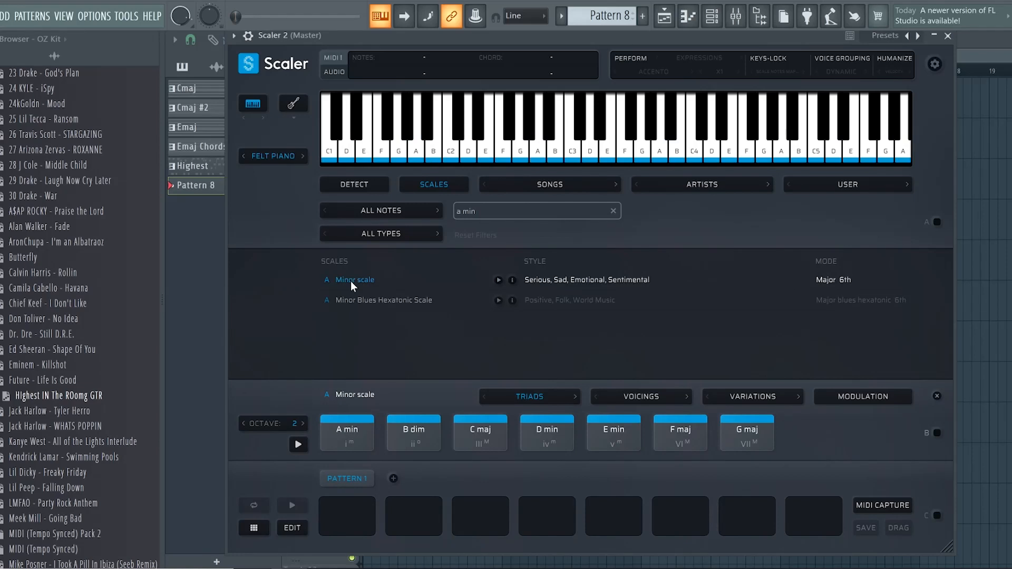
# Step: Audition all seven A Minor scale triads in order, from A min through B dim up to G maj
pyautogui.click(343, 445)
pyautogui.click(411, 441)
pyautogui.click(471, 434)
pyautogui.click(536, 443)
pyautogui.click(621, 448)
pyautogui.click(680, 443)
pyautogui.click(744, 441)
# Step: Audition the 90210 progression with the A Minor scale triads: B dim, C maj, A min and back to B dim
pyautogui.click(416, 437)
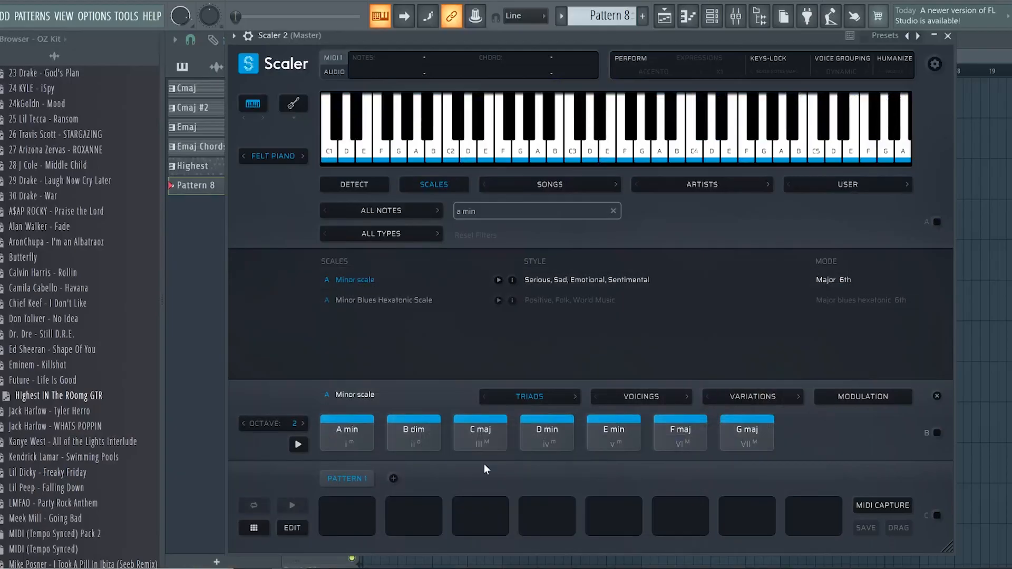
pyautogui.click(491, 445)
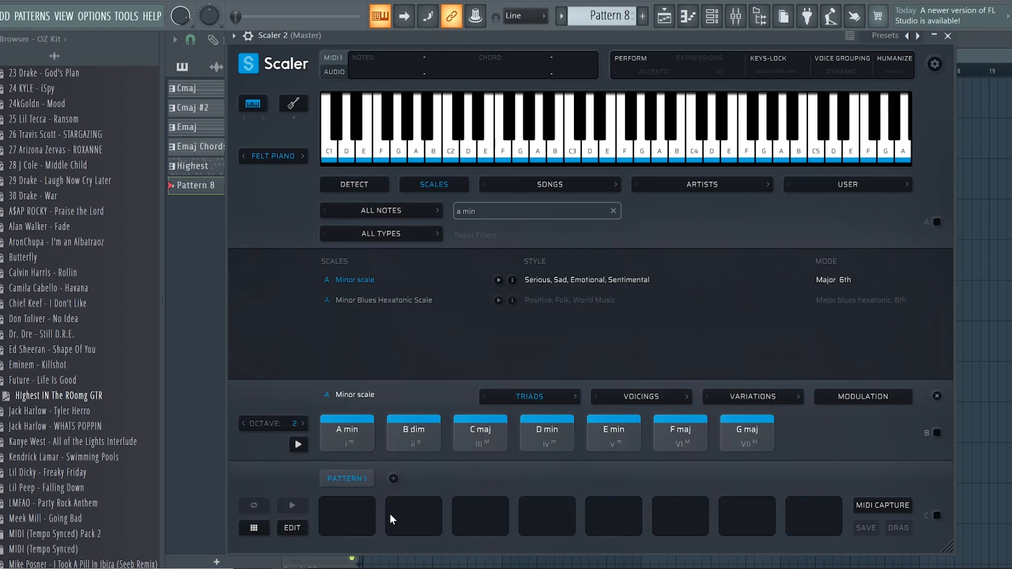
pyautogui.click(345, 433)
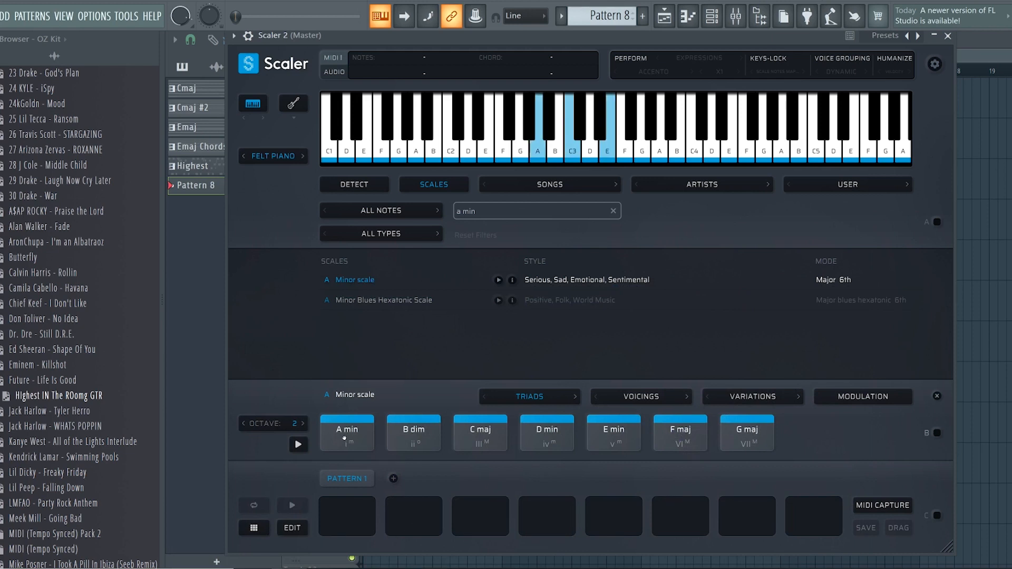
pyautogui.click(416, 443)
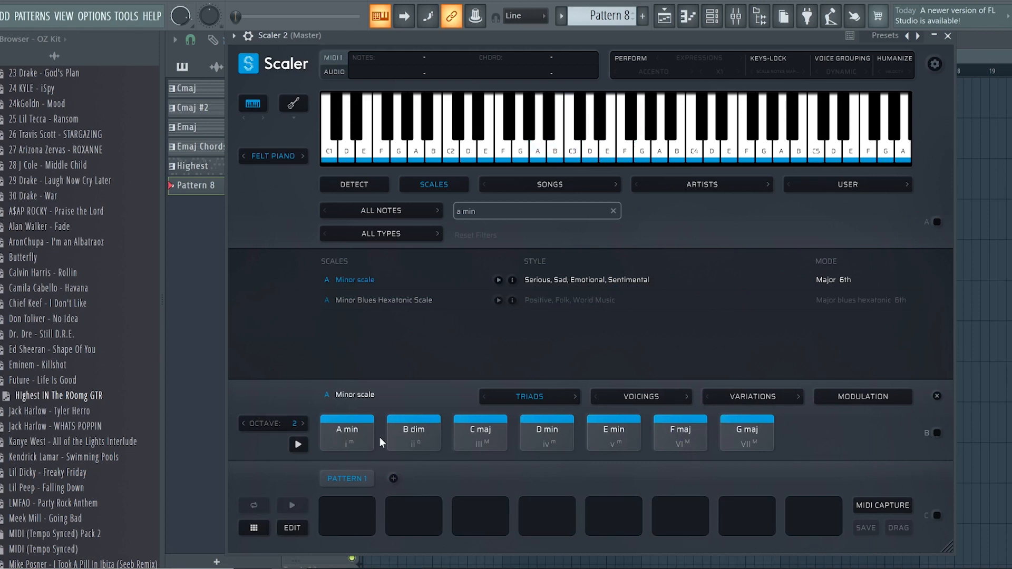